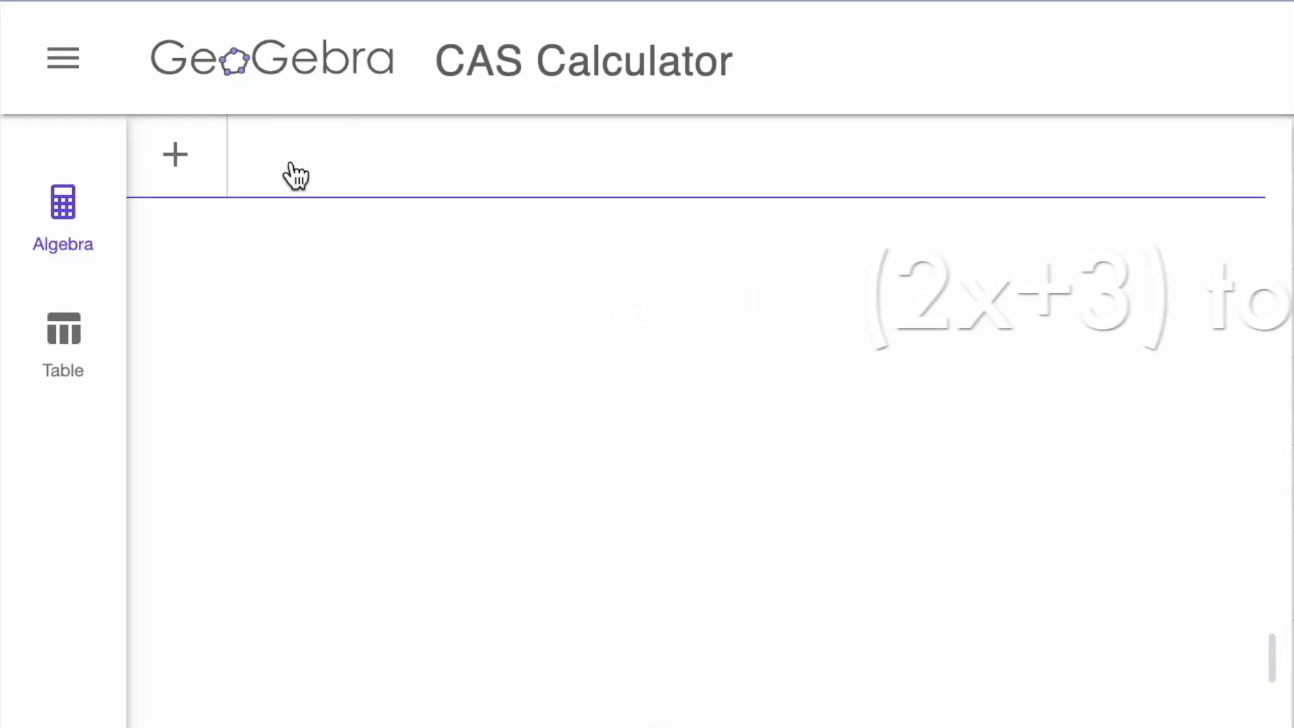
{"action": "type", "text": "Expa"}
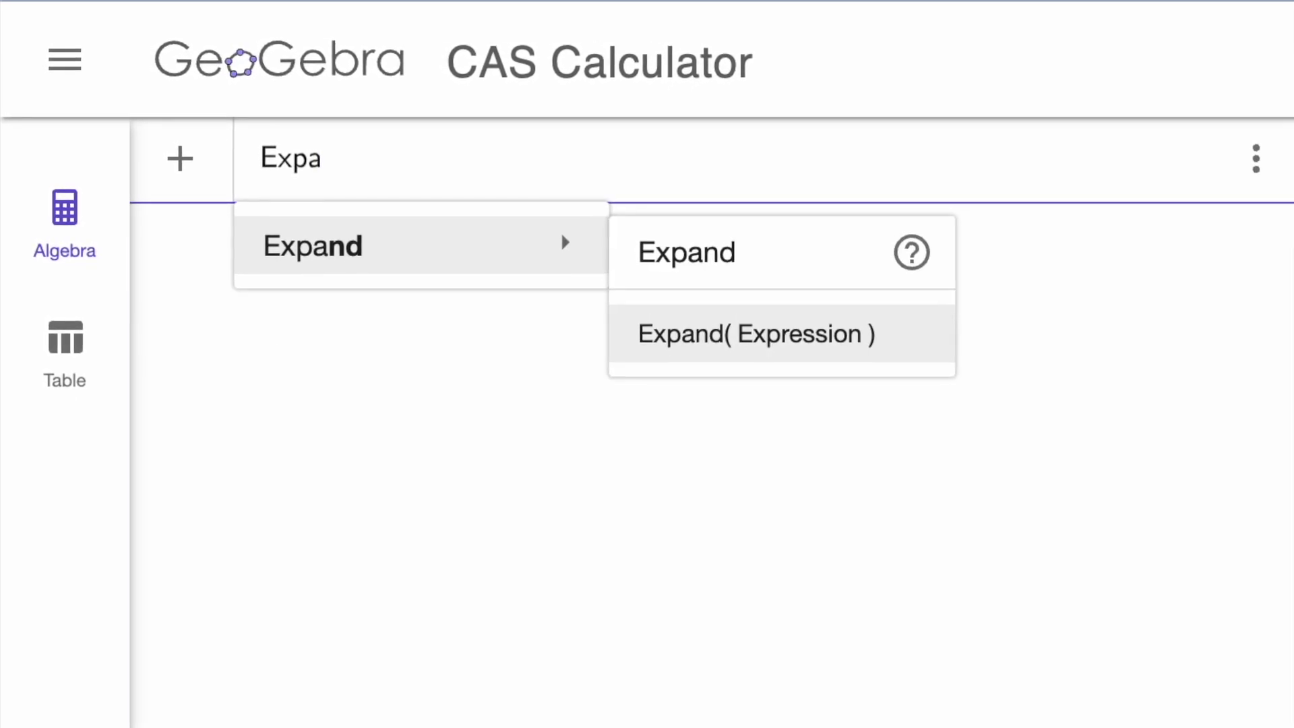
- Expand (2x+3)^4 with the Expand command, giving 16x⁴+96x³+216x²+216x+81
{"action": "key", "text": "Return"}
{"action": "type", "text": "((2x + 3)^4"}
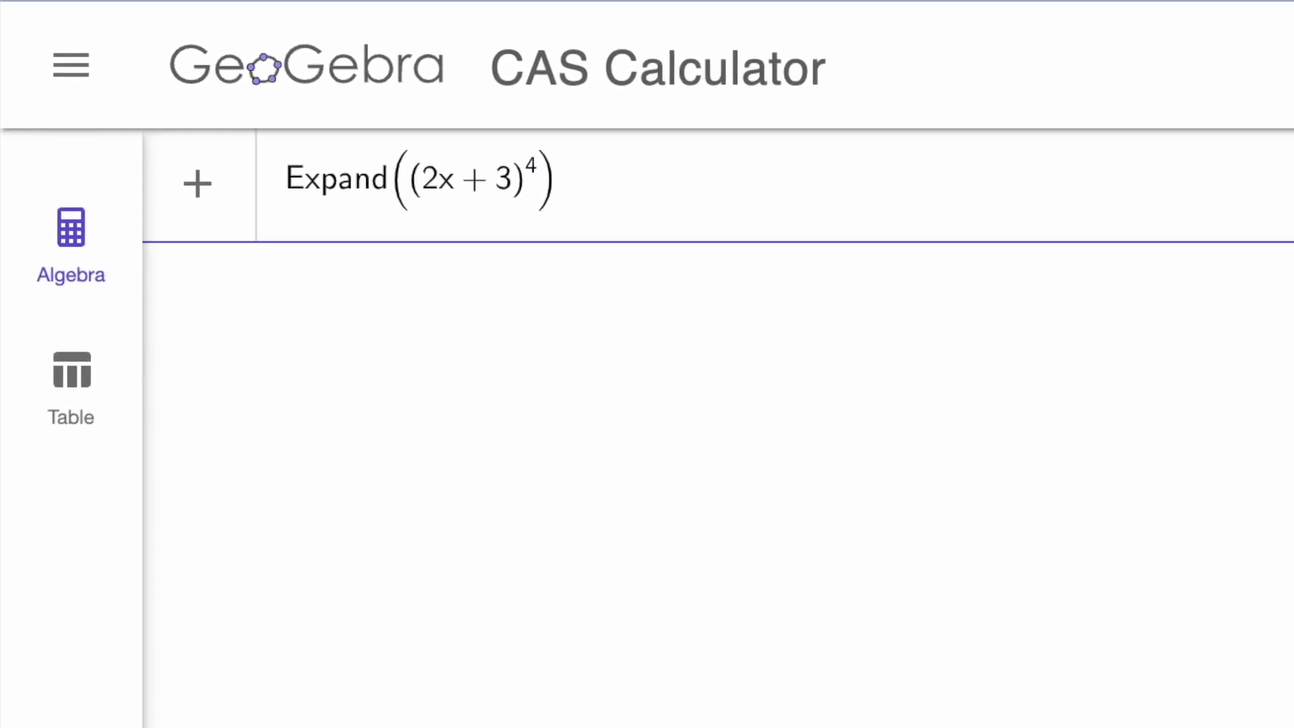
{"action": "key", "text": "Return"}
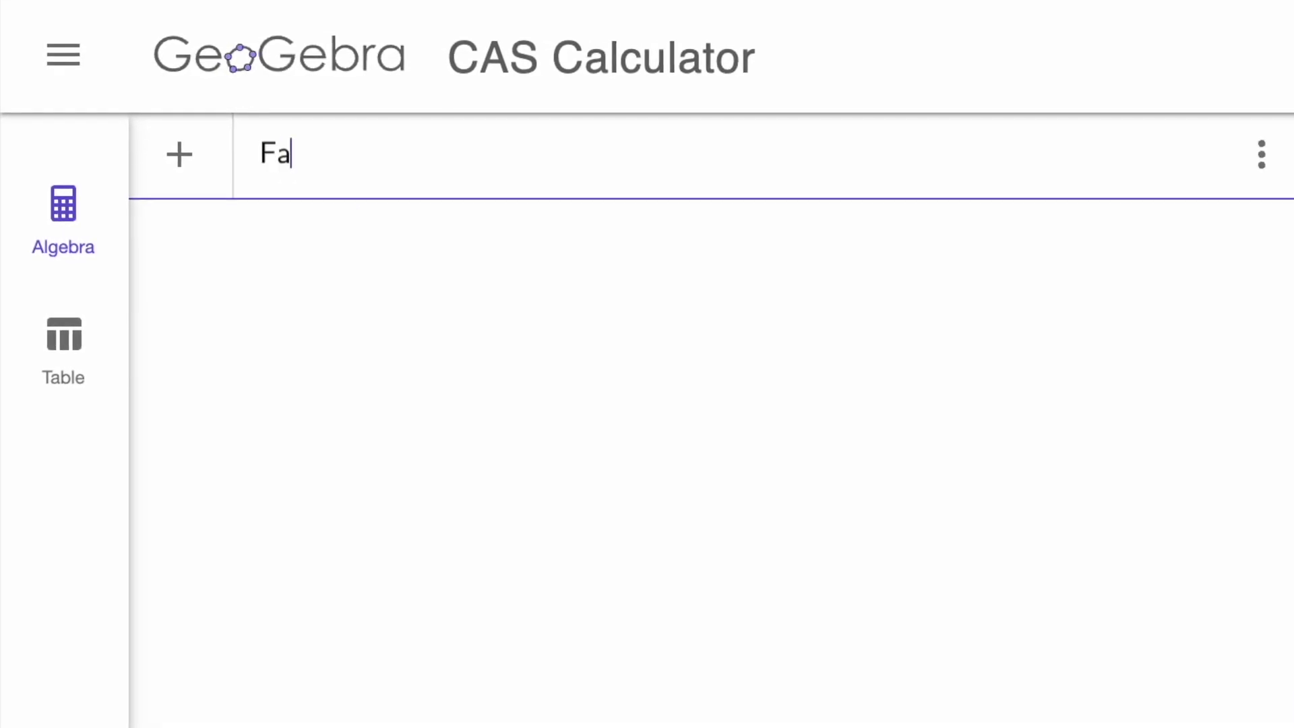
{"action": "type", "text": "c"}
- Apply Factor(Polynomial) to x^2+11x+28 and evaluate it to (x+4)(x+7)
{"action": "key", "text": "Down"}
{"action": "key", "text": "Down"}
{"action": "key", "text": "Return"}
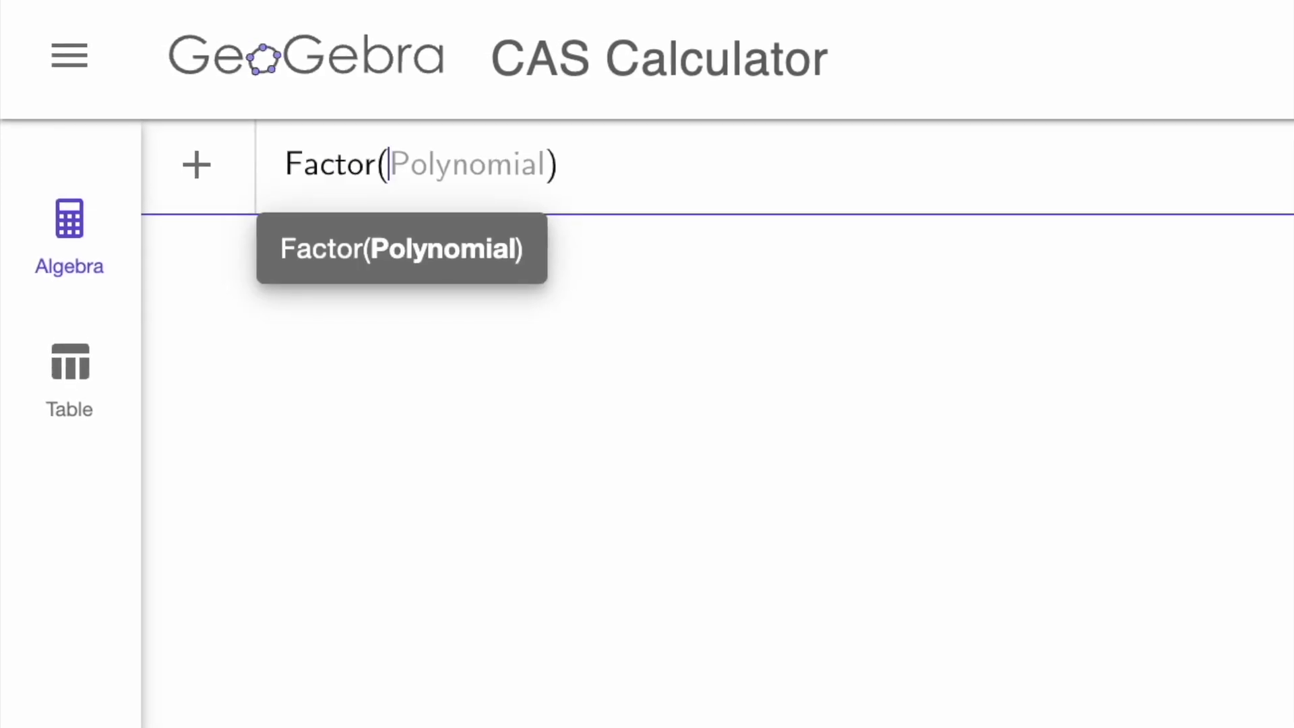
{"action": "type", "text": "(x^2"}
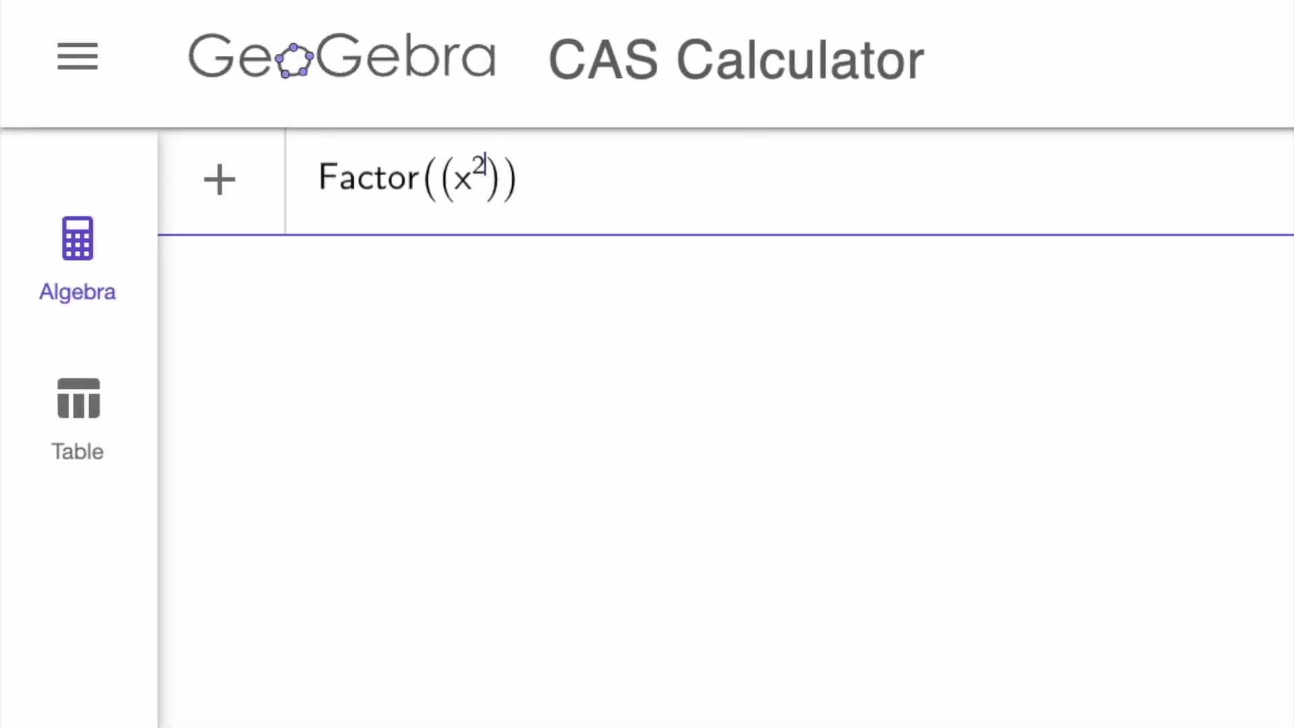
{"action": "key", "text": "Right"}
{"action": "type", "text": "+11x+2"}
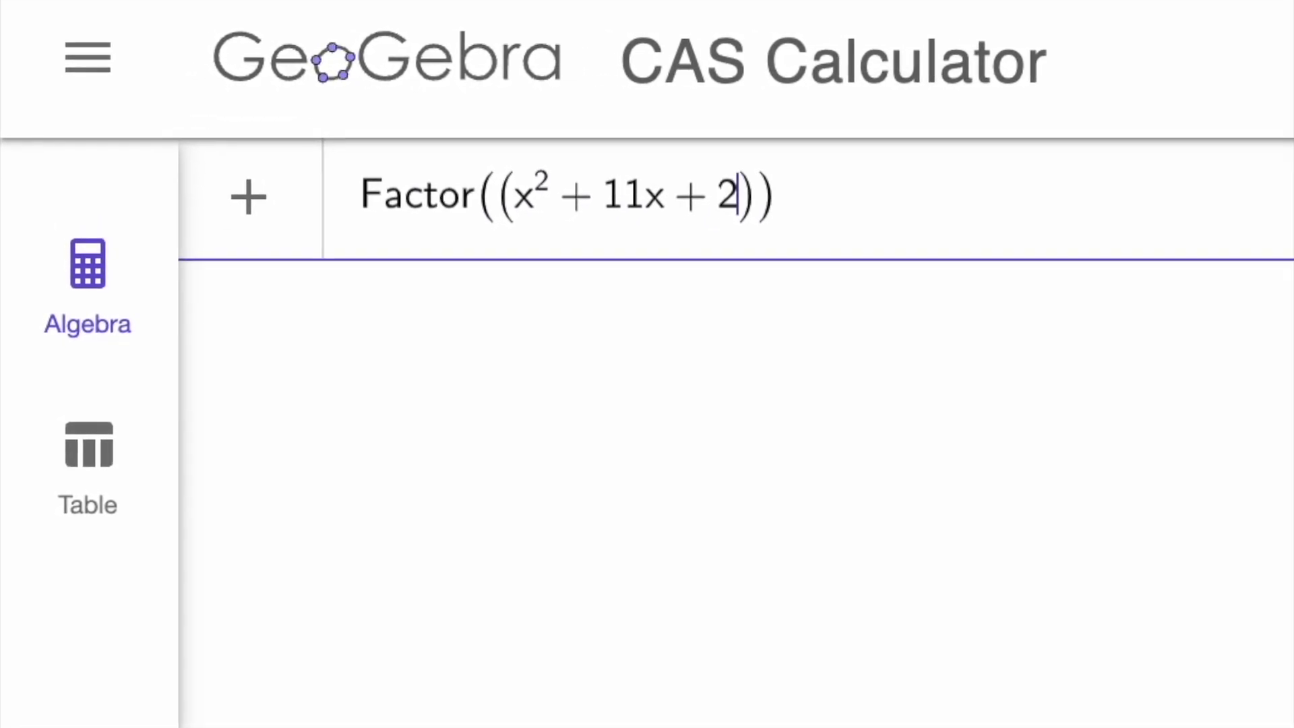
{"action": "type", "text": "8"}
{"action": "key", "text": "Return"}
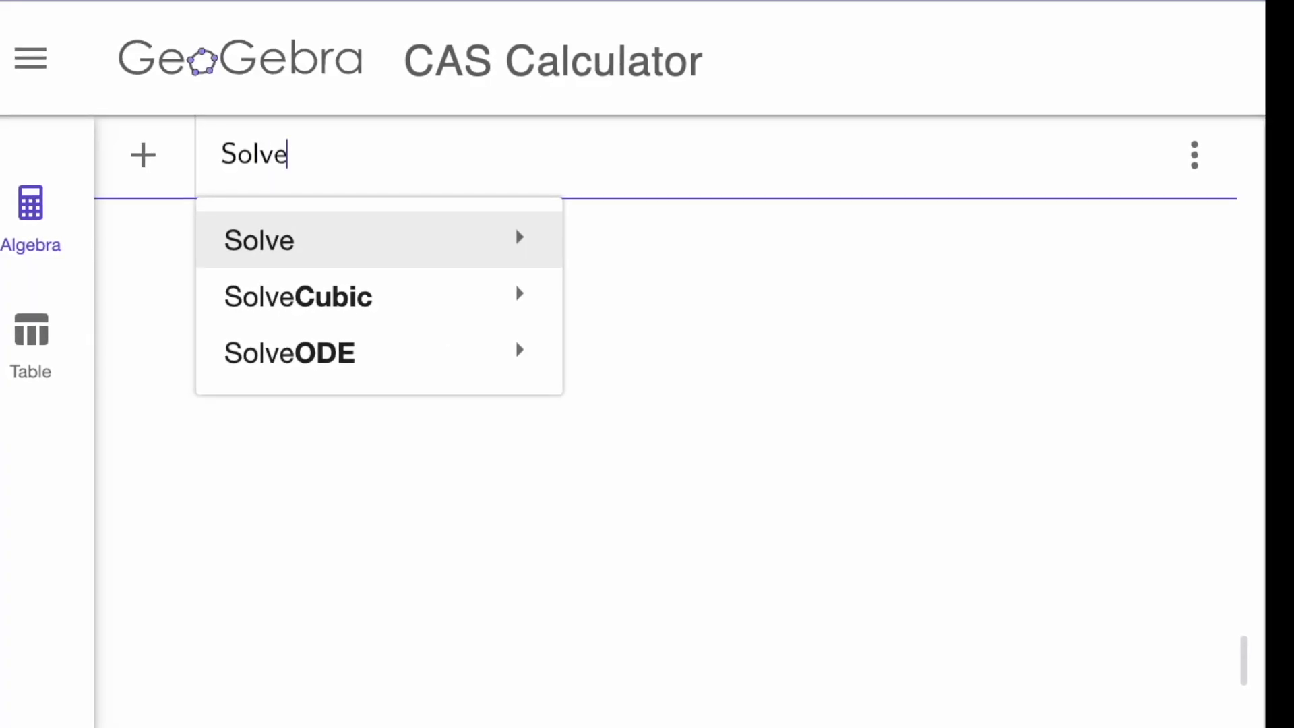
- Enter Solve({2x+3y=7, 5x−2y=8}, {x,y}) without evaluating it yet
{"action": "left_click", "coordinate": [749, 460]}
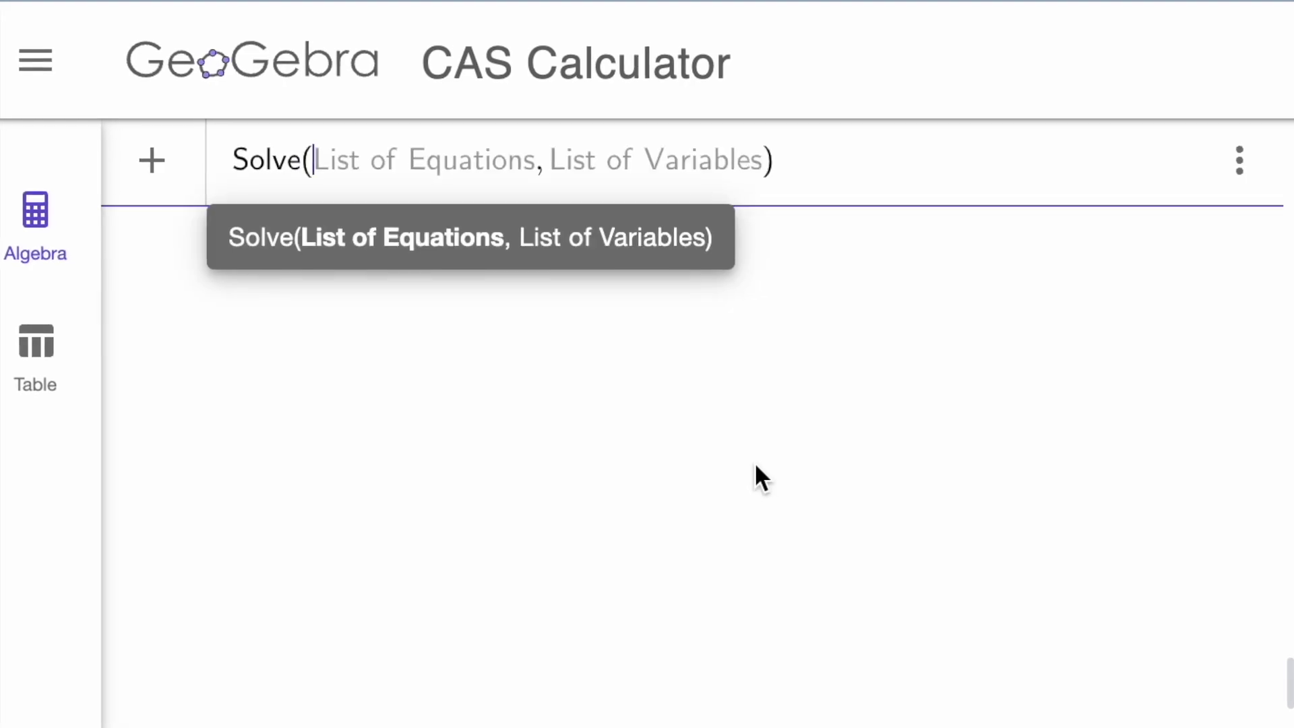
{"action": "type", "text": "{2"}
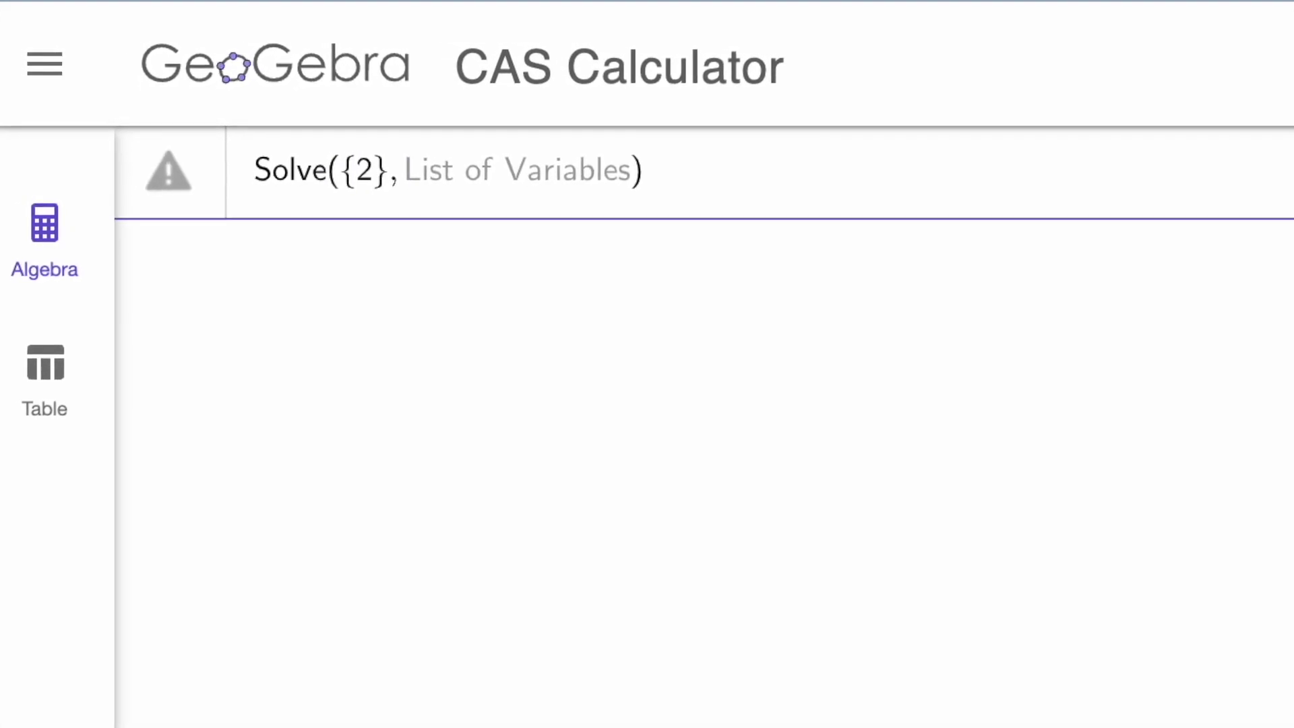
{"action": "type", "text": "x+3y=7"}
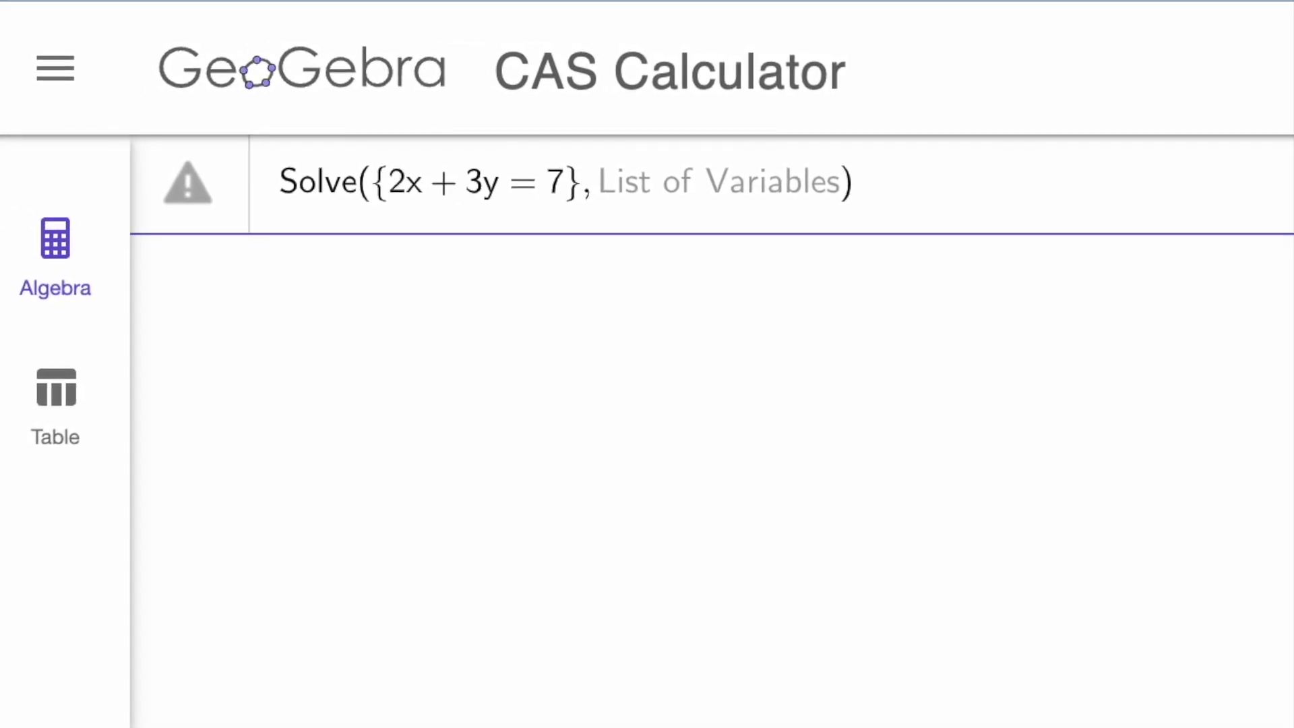
{"action": "type", "text": ",5x-2y=8"}
{"action": "key", "text": "Right"}
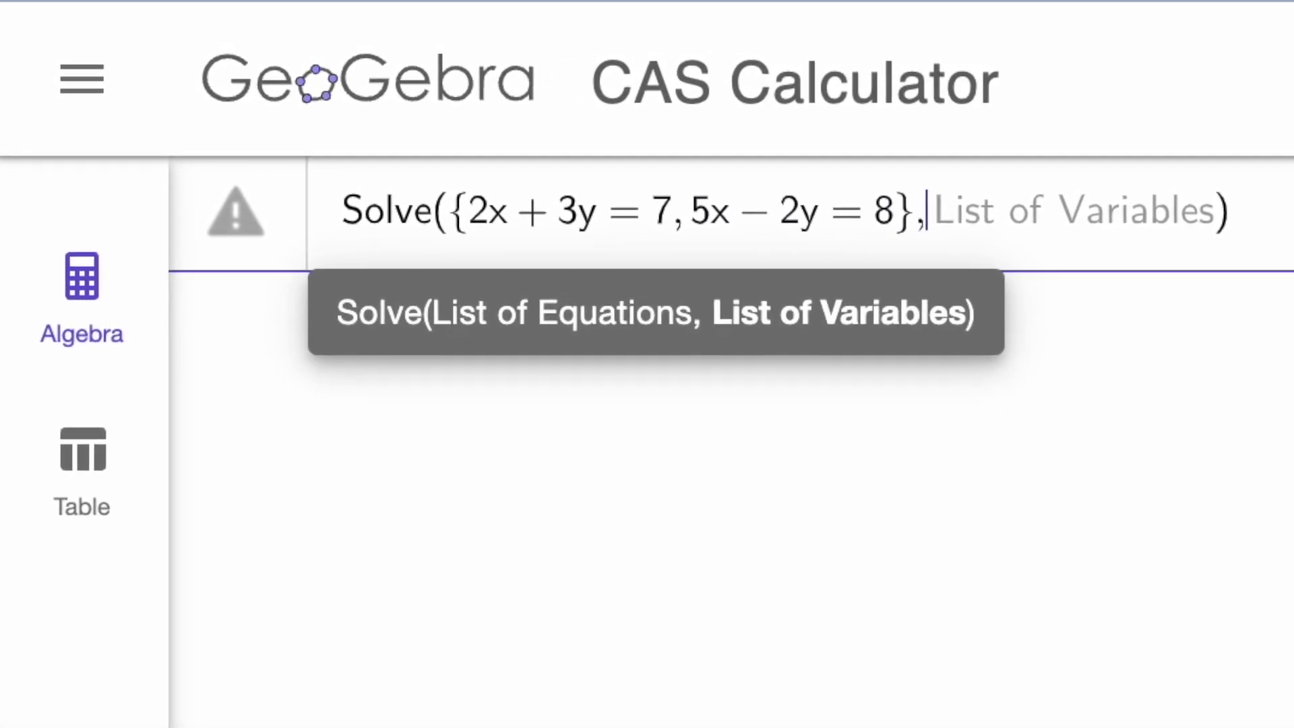
{"action": "type", "text": "{x, y"}
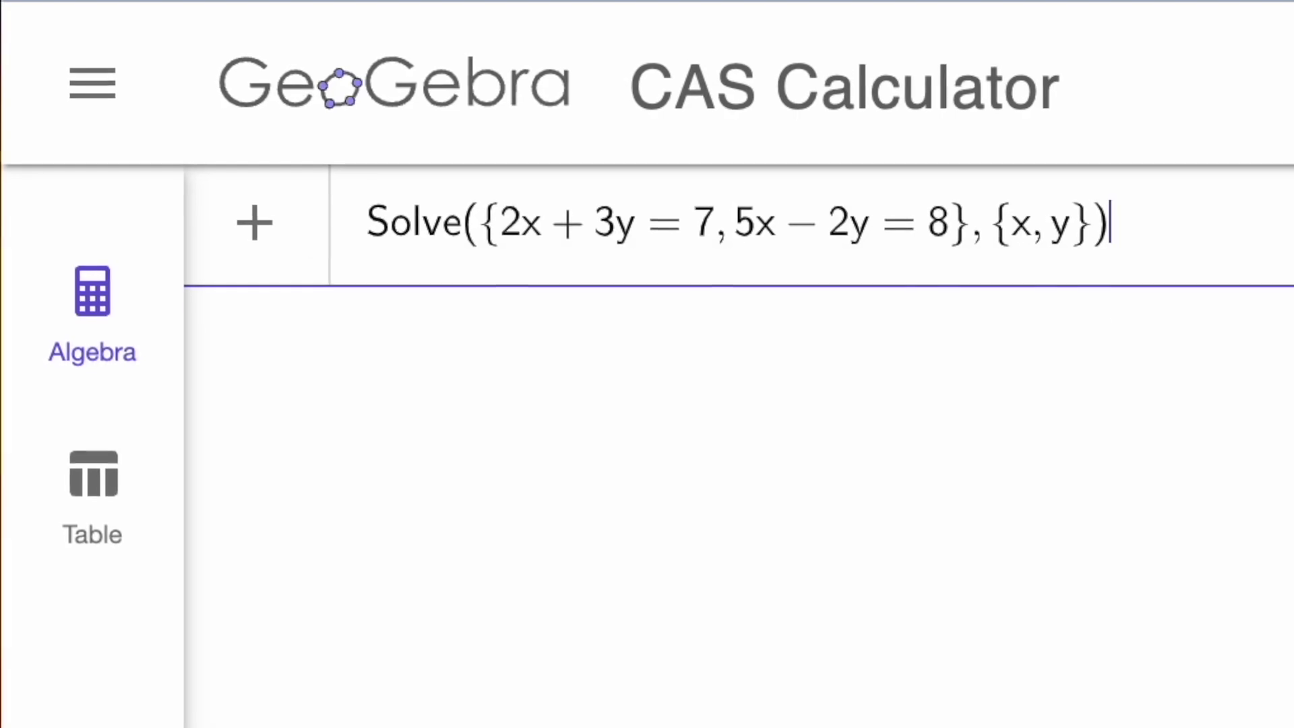